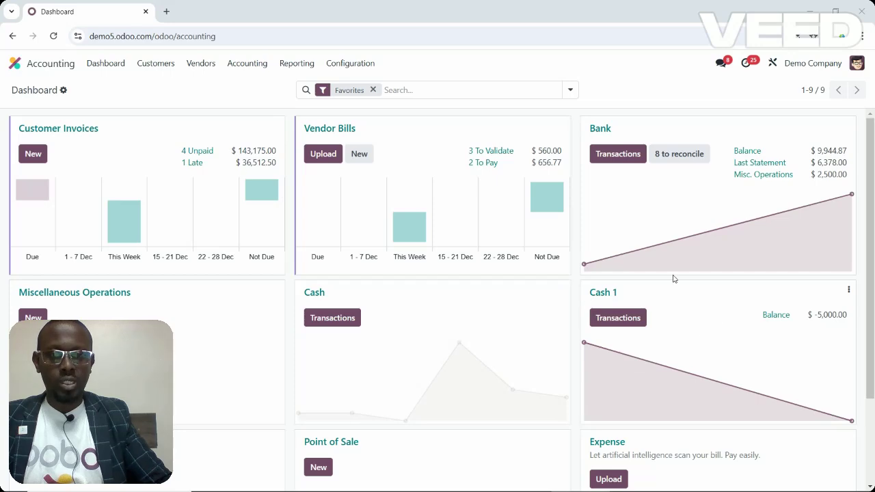
# Step: Create a new vendor payment from the Cash 1 journal and choose the first suggested contact as vendor
pyautogui.click(848, 292)
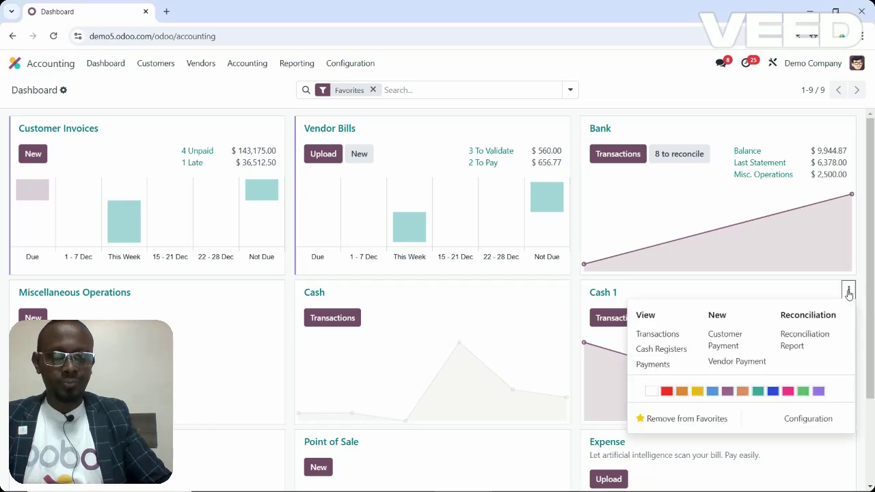
pyautogui.click(737, 361)
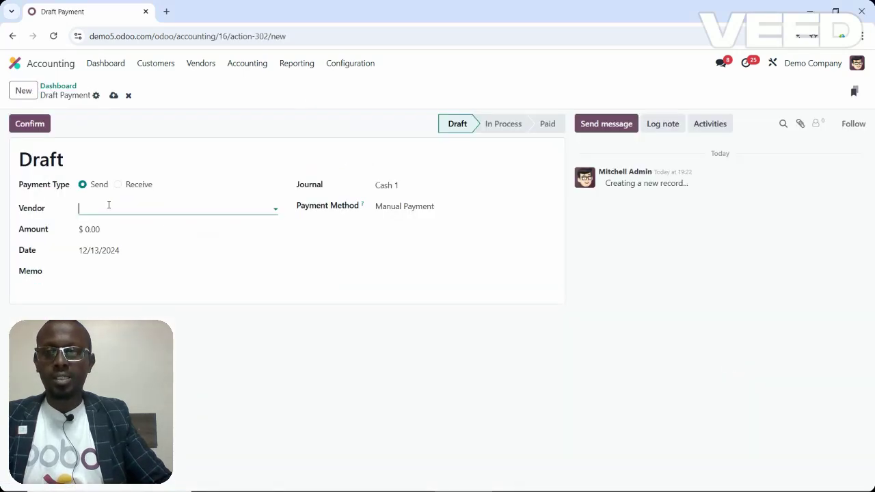
pyautogui.click(109, 205)
pyautogui.click(112, 228)
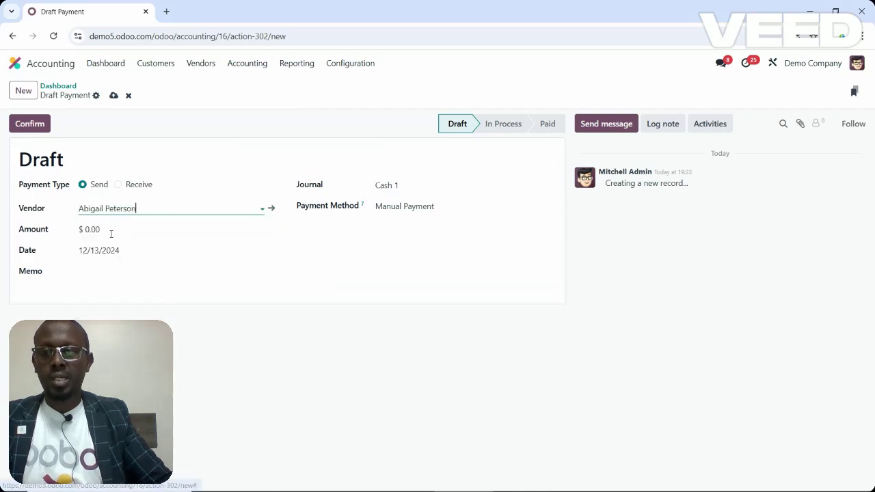
# Step: Set the vendor payment's amount to $3,000 and enter FOR TRAVEL as its memo
pyautogui.click(111, 231)
pyautogui.write('3,00')
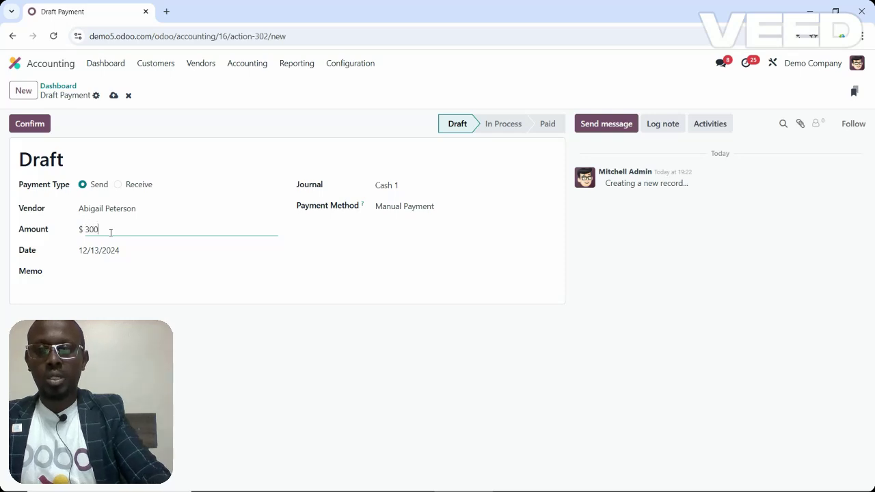
pyautogui.write('0')
pyautogui.click(107, 252)
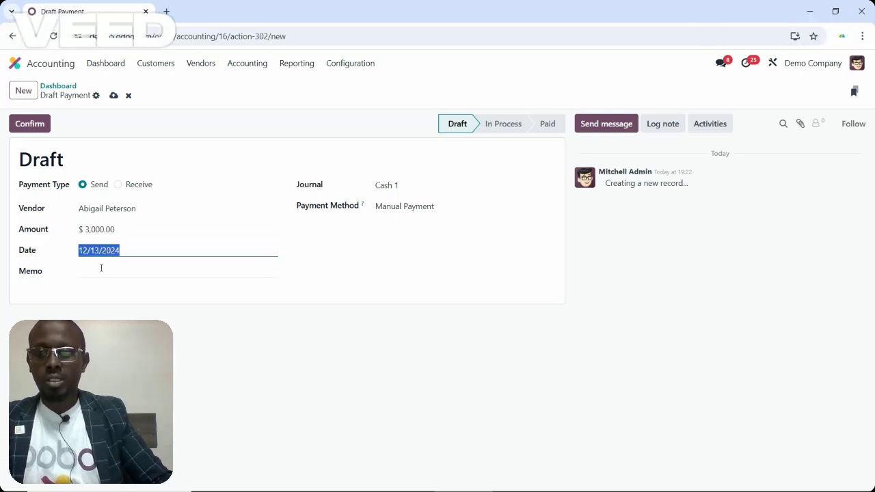
pyautogui.click(101, 268)
pyautogui.write('FOR')
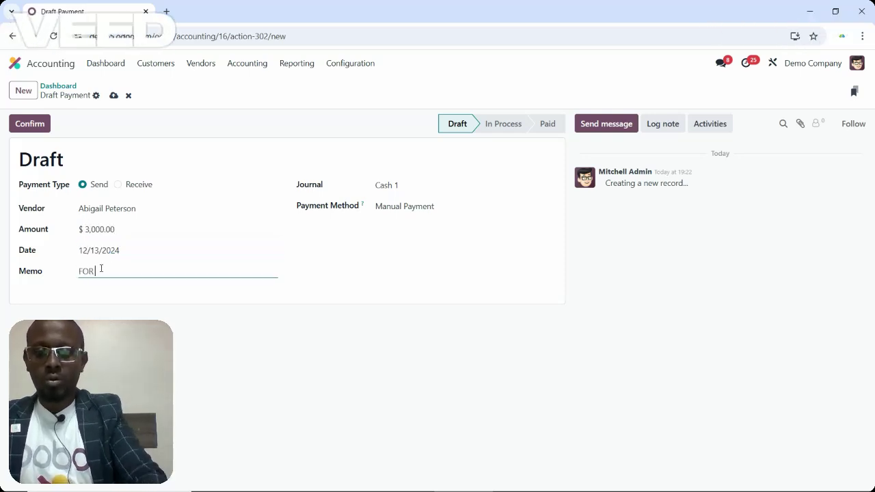
pyautogui.write(' TRAVEL')
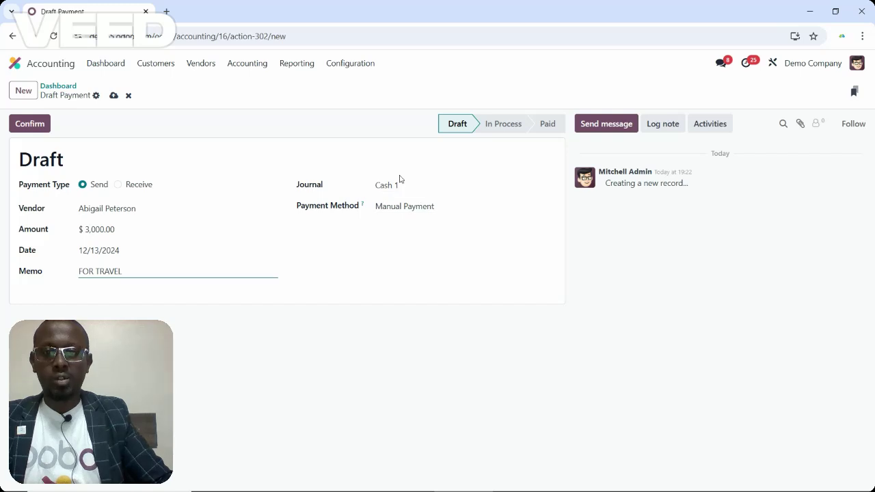
# Step: Confirm and validate the travel payment and return to the accounting dashboard
pyautogui.click(40, 128)
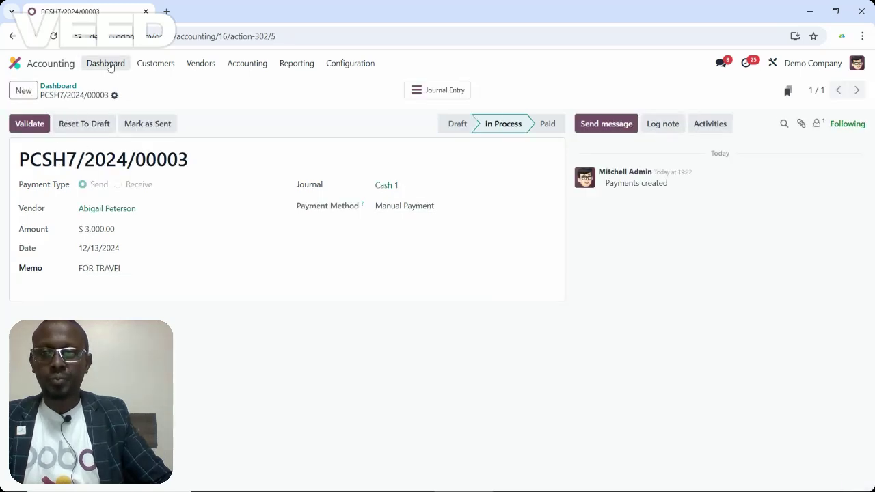
pyautogui.click(46, 123)
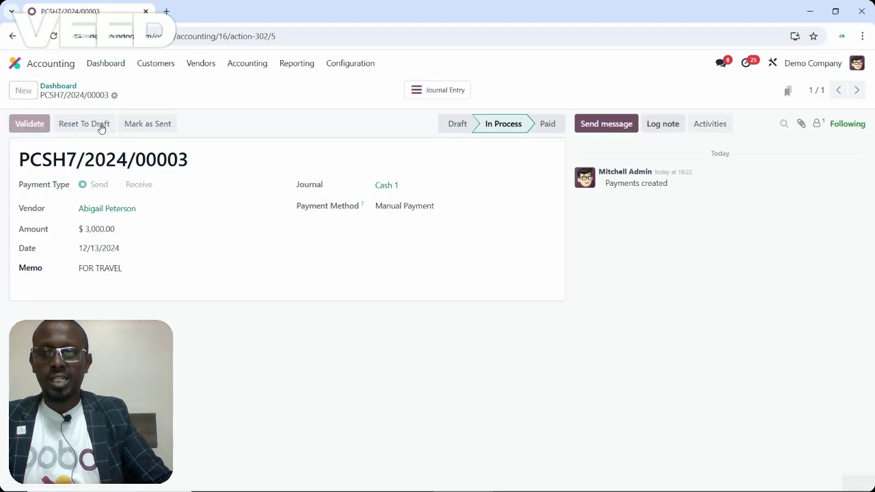
pyautogui.click(110, 71)
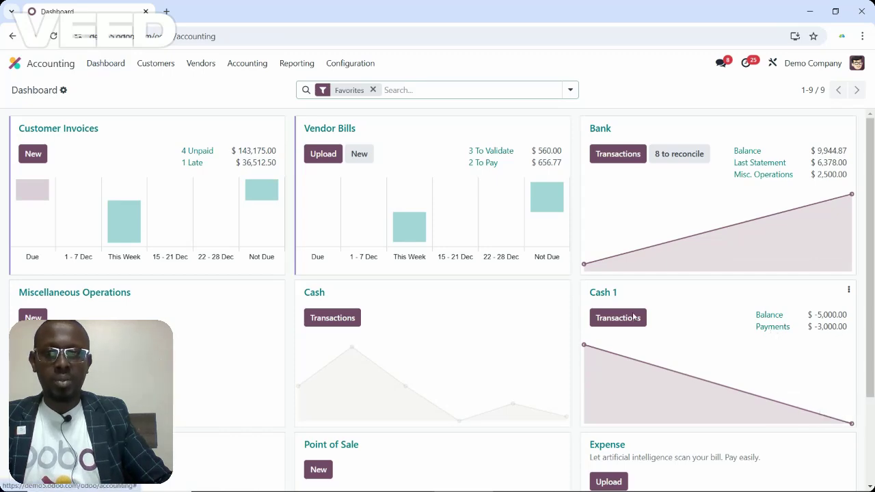
# Step: Create another vendor payment from the vendor payments list and choose the second suggested contact as vendor
pyautogui.click(200, 66)
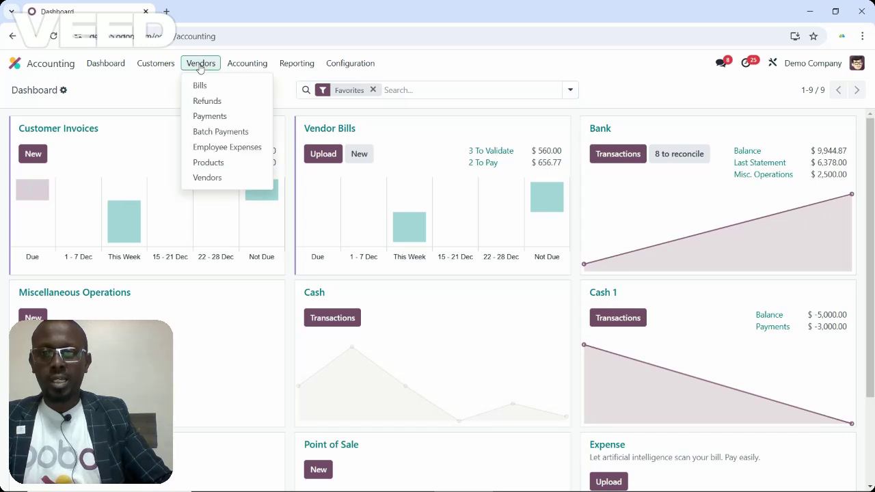
pyautogui.click(198, 116)
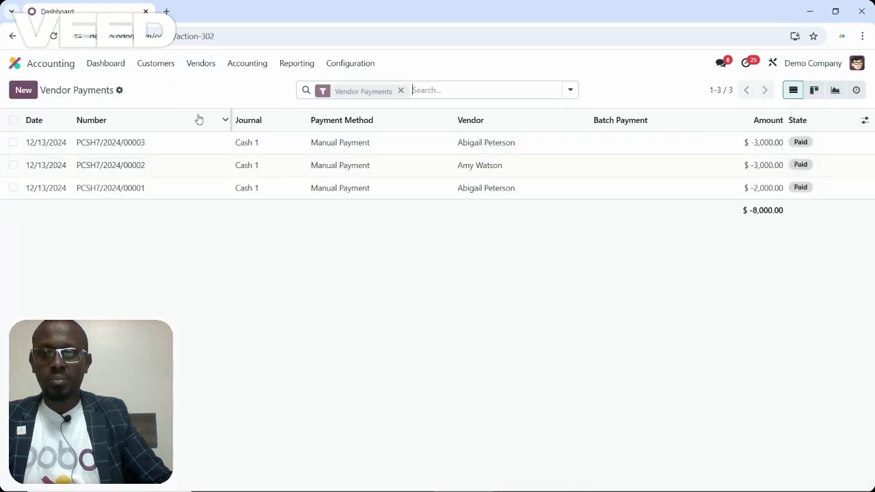
pyautogui.click(24, 90)
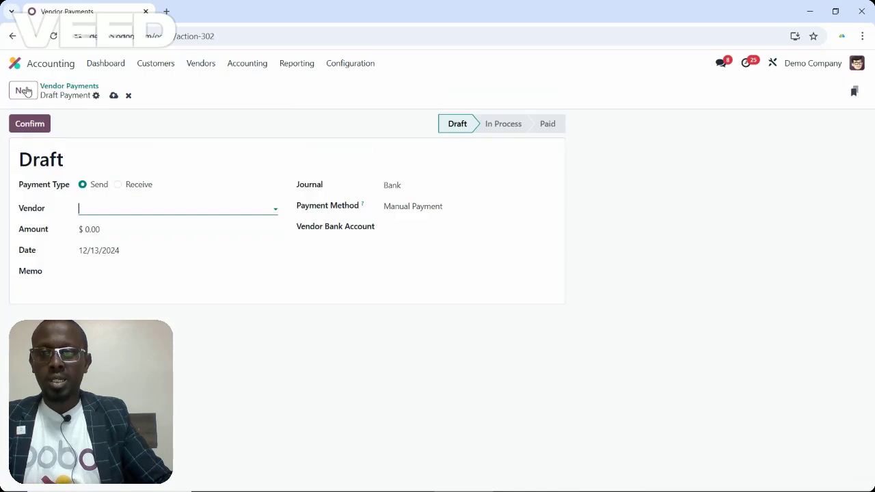
pyautogui.click(107, 208)
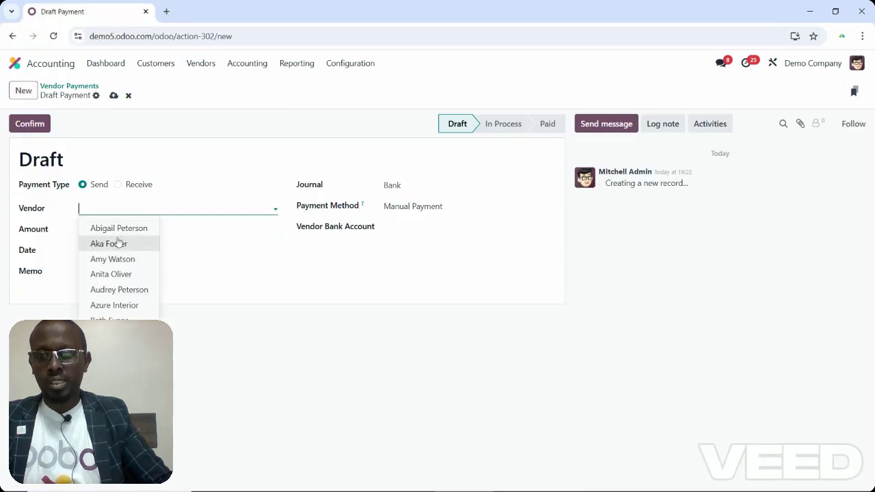
pyautogui.write('Aka')
pyautogui.press('Return')
# Step: Set the new vendor payment's amount to $4,000 and enter FOR VISA as its memo
pyautogui.click(107, 230)
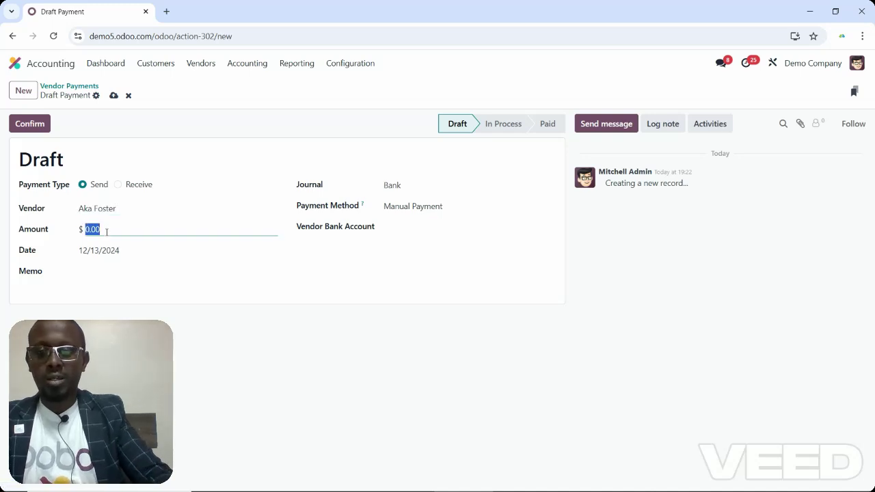
pyautogui.write('4,000')
pyautogui.press('Tab')
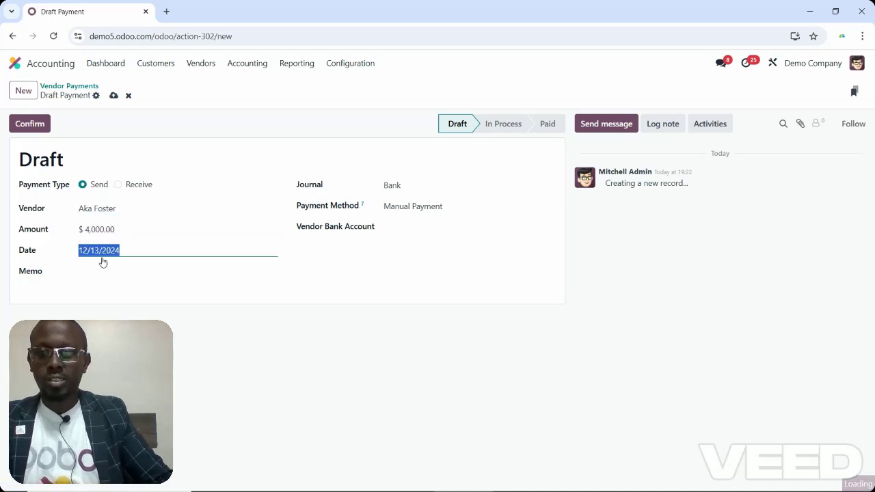
pyautogui.click(103, 269)
pyautogui.write('FO')
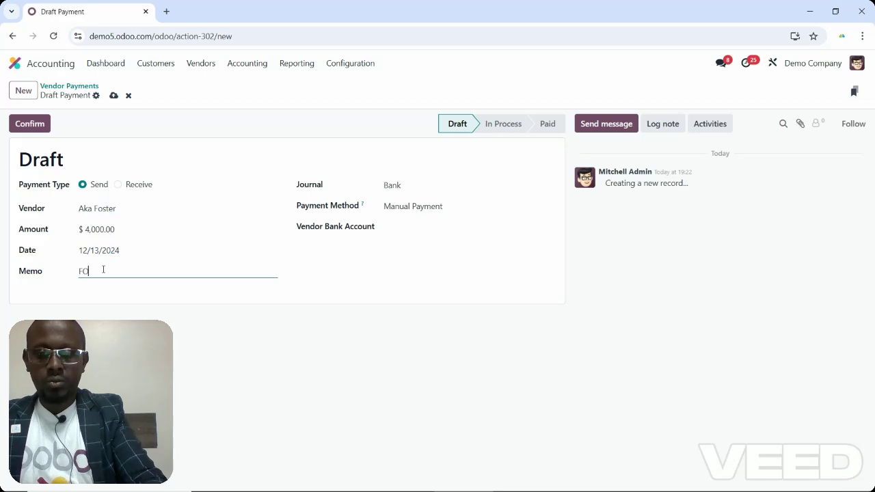
pyautogui.write('R VISA')
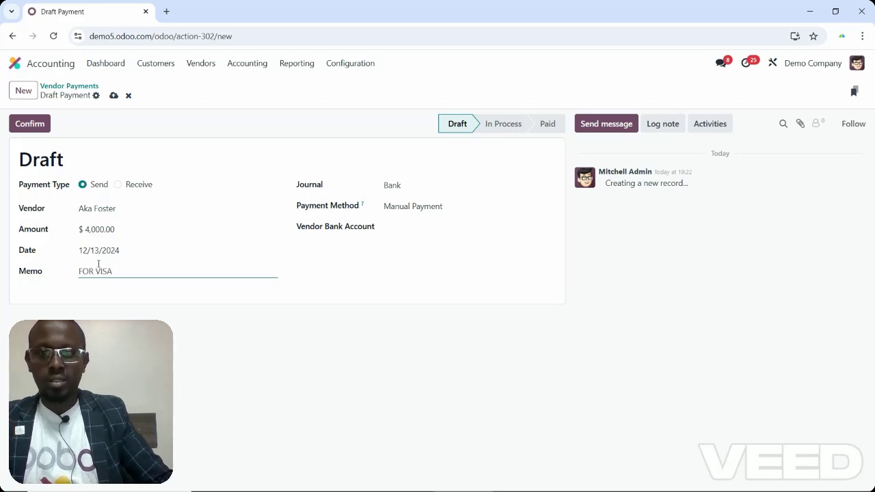
# Step: Set the visa payment's journal to Cash 1, and confirm and validate the payment
pyautogui.click(407, 184)
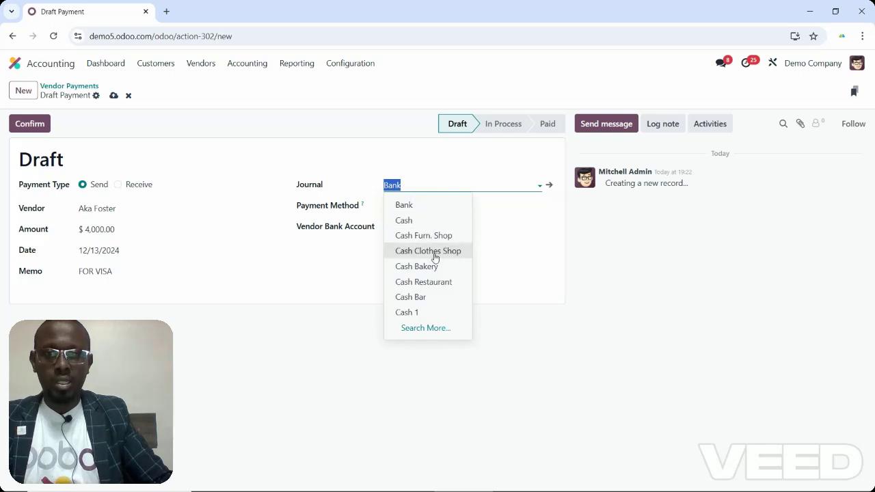
pyautogui.click(426, 312)
pyautogui.click(22, 126)
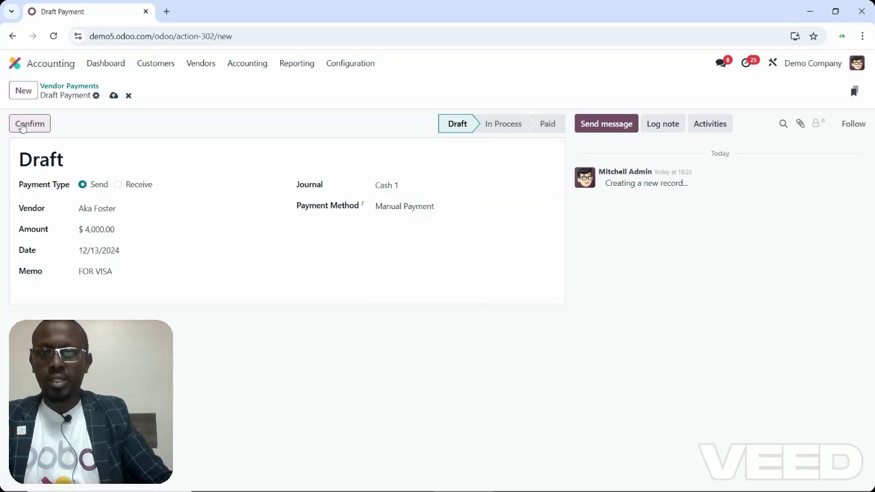
pyautogui.click(30, 125)
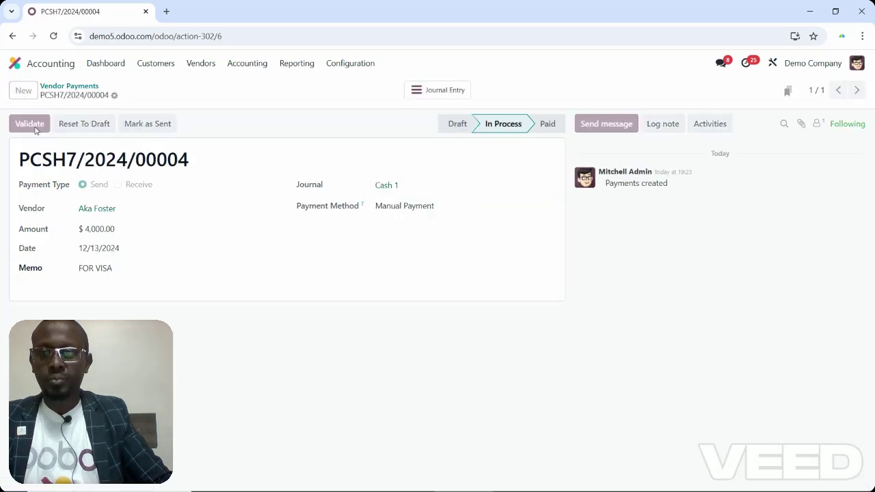
# Step: Review the Cash 1 payments listed from the accounting dashboard and return to the dashboard
pyautogui.click(107, 65)
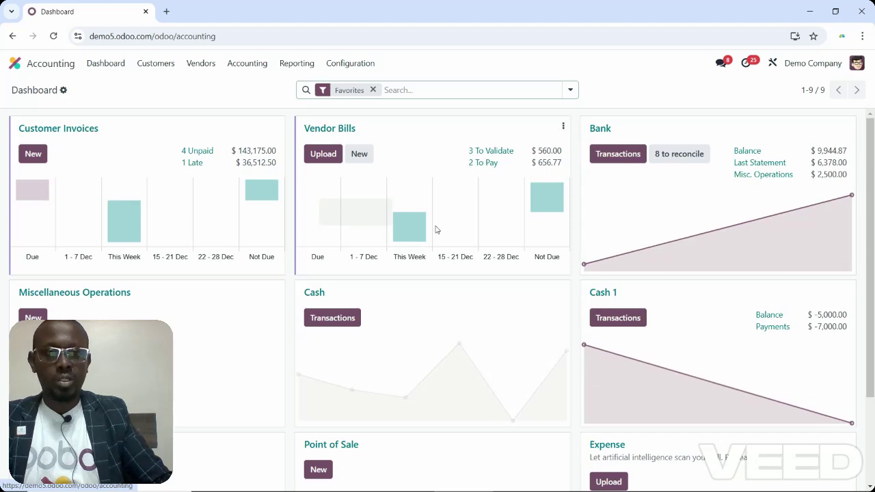
pyautogui.click(776, 327)
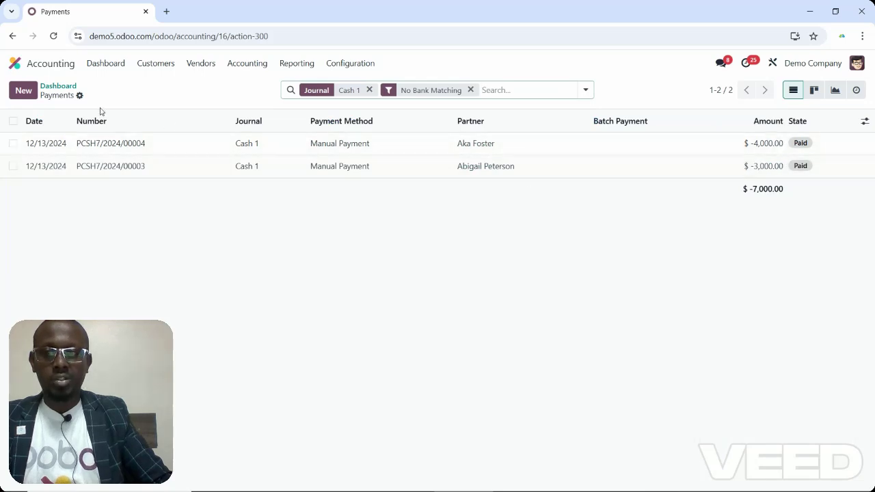
pyautogui.click(103, 66)
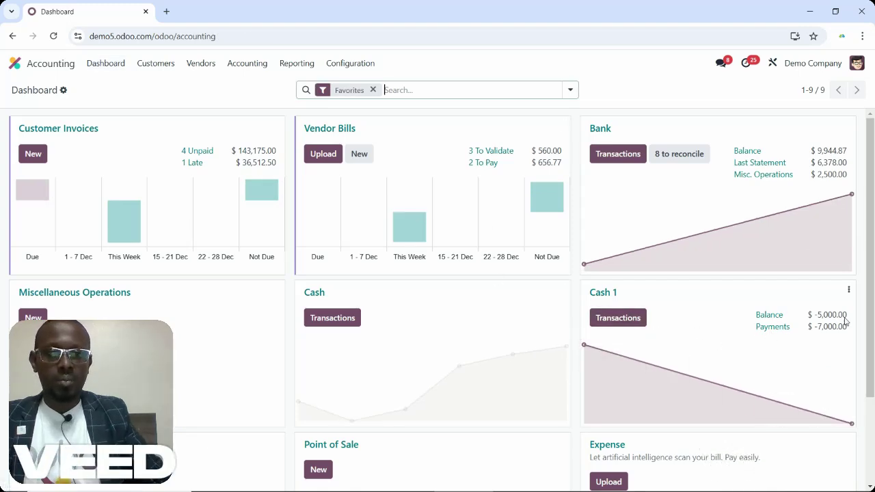
# Step: Create a new customer payment from the Cash 1 journal and choose the third suggested contact as customer
pyautogui.click(848, 290)
pyautogui.click(729, 338)
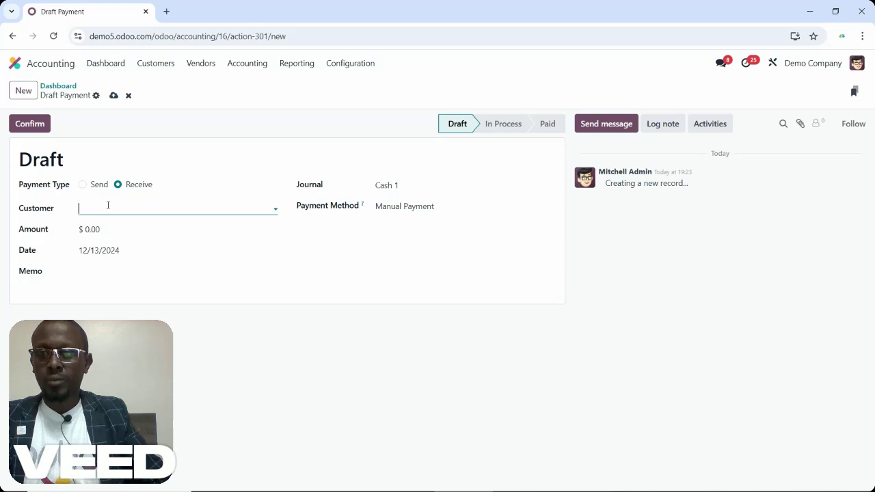
pyautogui.click(108, 205)
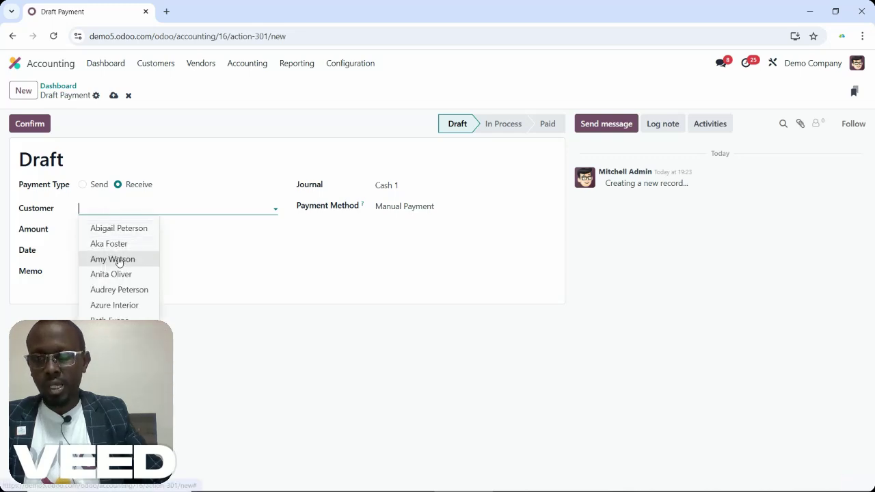
pyautogui.click(113, 259)
# Step: Set the customer payment's amount to $20,000 and enter SALE OF GOODS as its memo
pyautogui.click(108, 232)
pyautogui.write('20000')
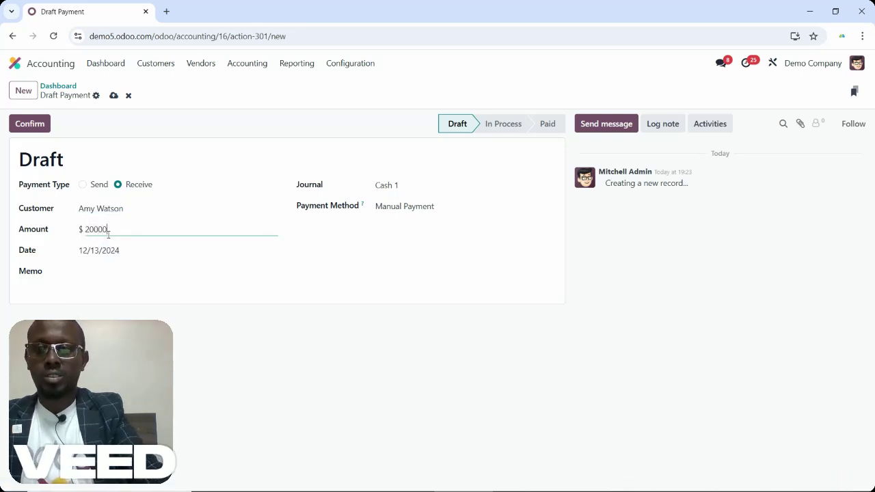
pyautogui.press('Tab')
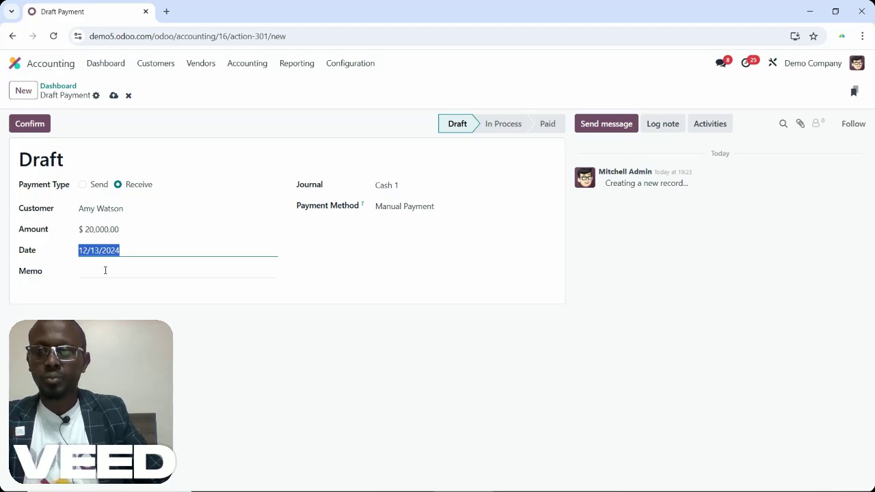
pyautogui.click(106, 273)
pyautogui.write('SALE ')
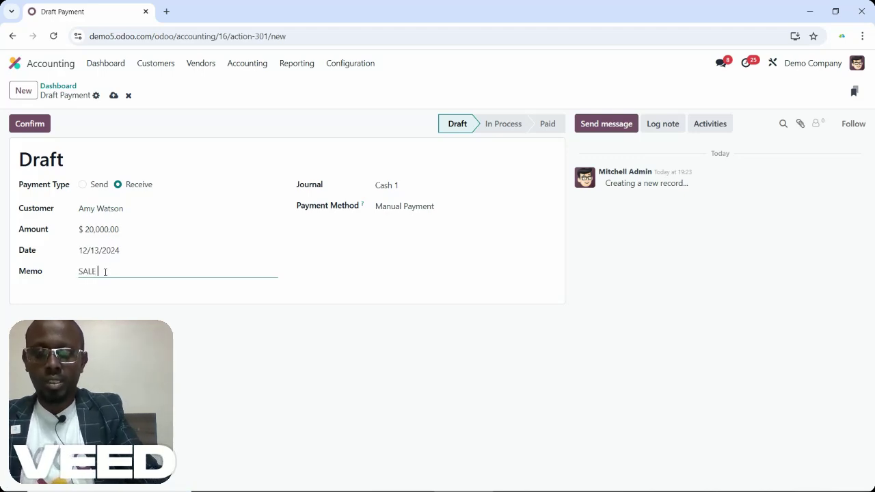
pyautogui.write('OR GOODS')
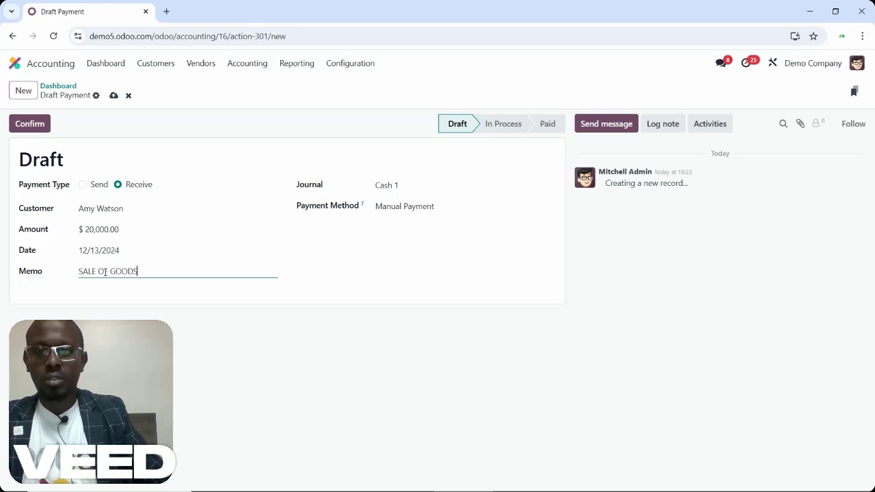
# Step: Confirm and validate the customer payment for the sale of goods
pyautogui.click(24, 128)
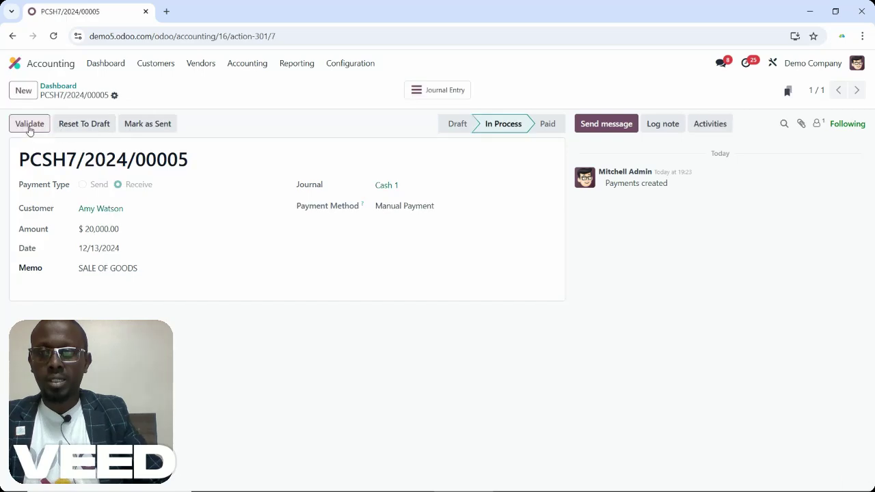
pyautogui.click(28, 125)
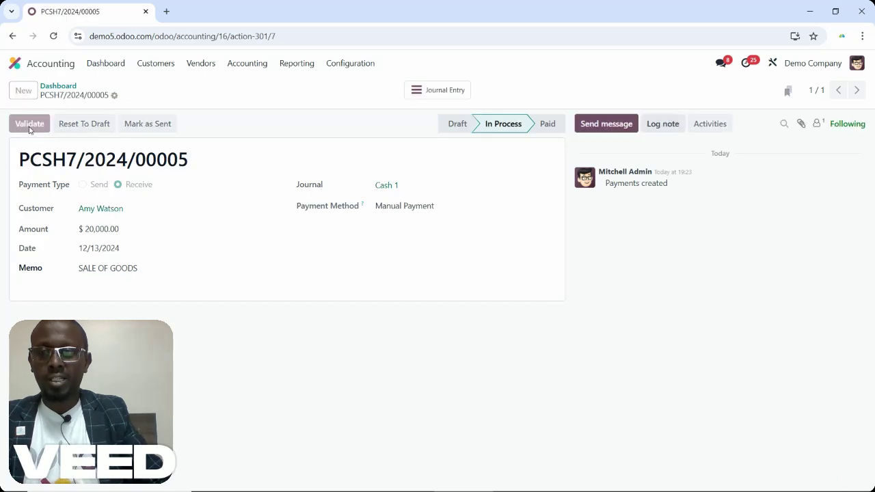
# Step: Check the Cash 1 payments list for the recorded customer and vendor payments and go back to the dashboard
pyautogui.click(103, 67)
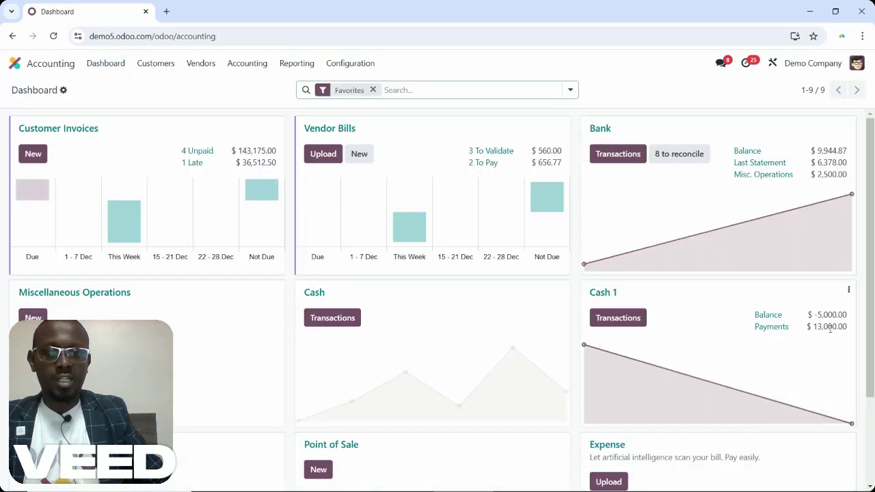
pyautogui.click(771, 329)
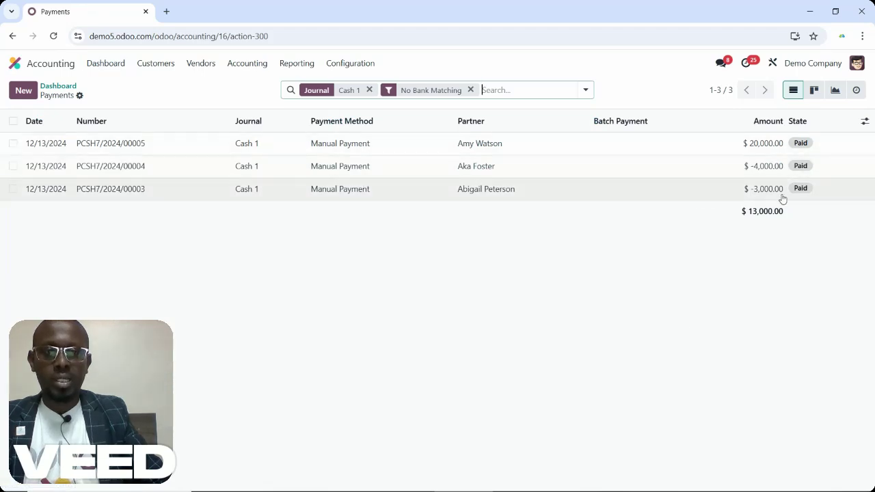
pyautogui.click(107, 67)
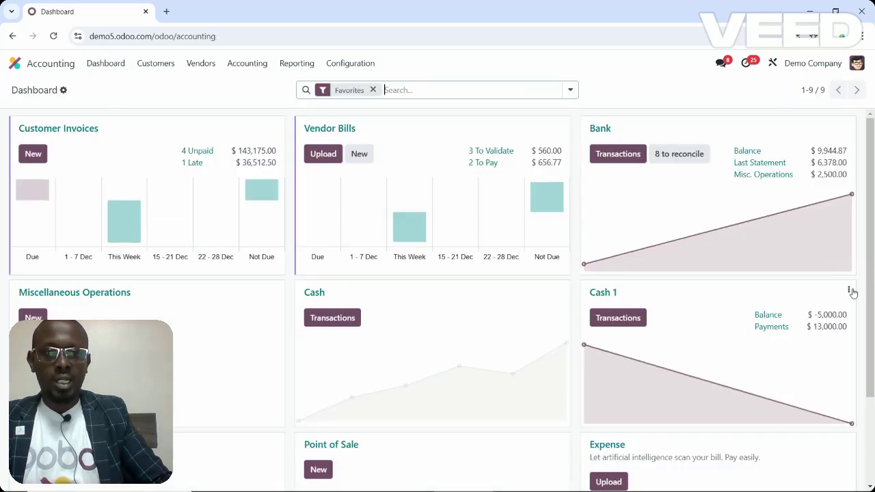
# Step: Examine the outstanding receipts and payments in the Cash 1 reconciliation report and return to the dashboard
pyautogui.click(848, 291)
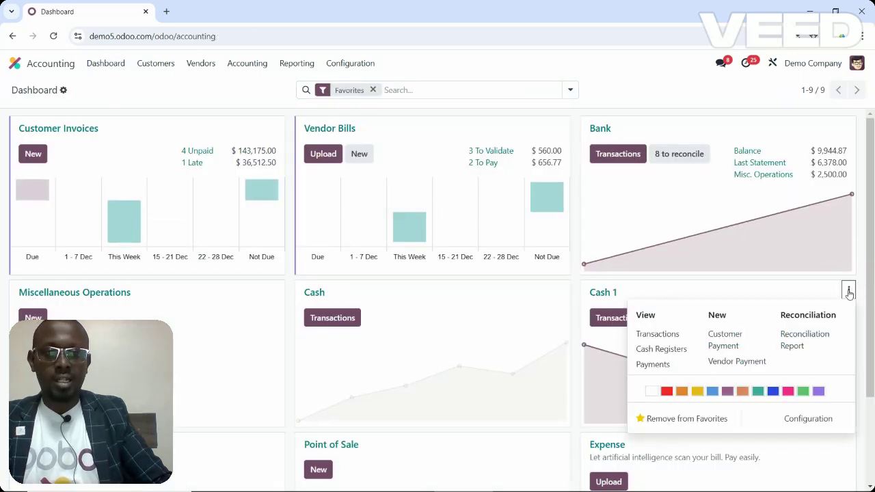
pyautogui.click(804, 337)
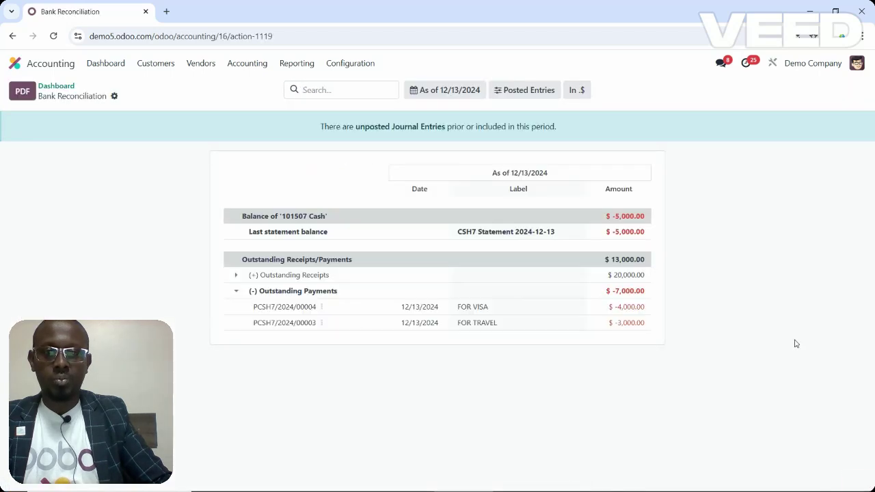
pyautogui.click(240, 291)
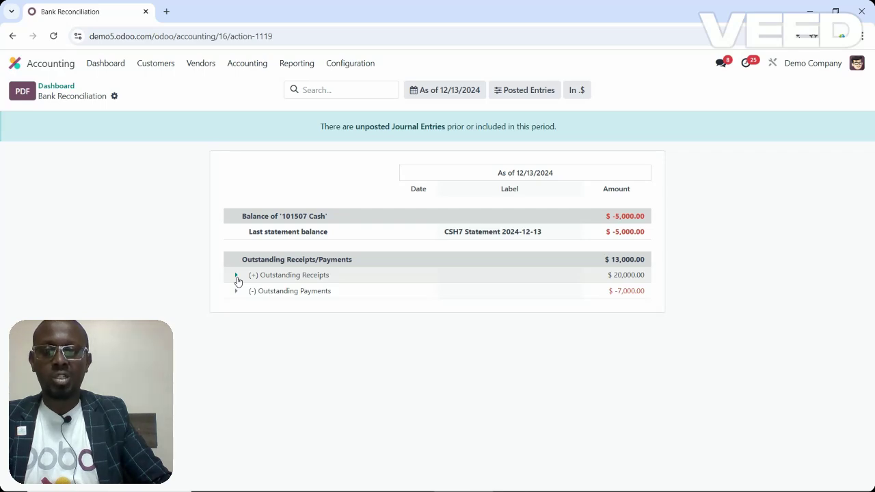
pyautogui.click(237, 276)
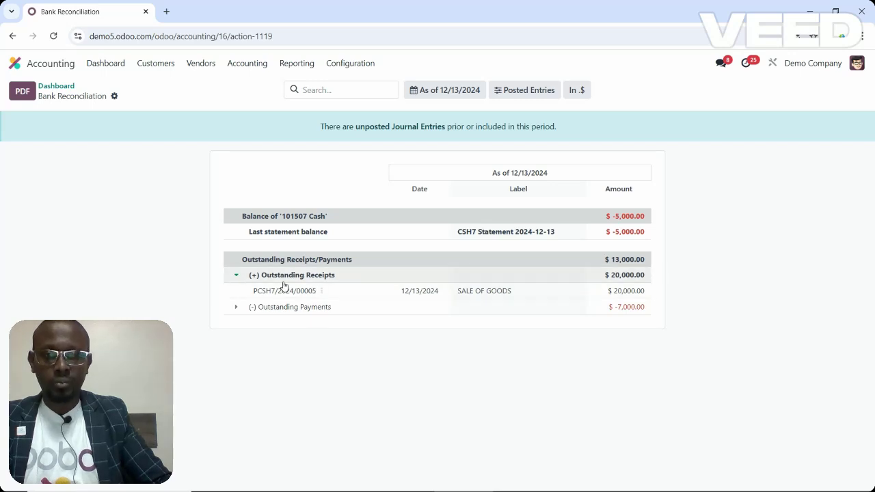
pyautogui.click(236, 276)
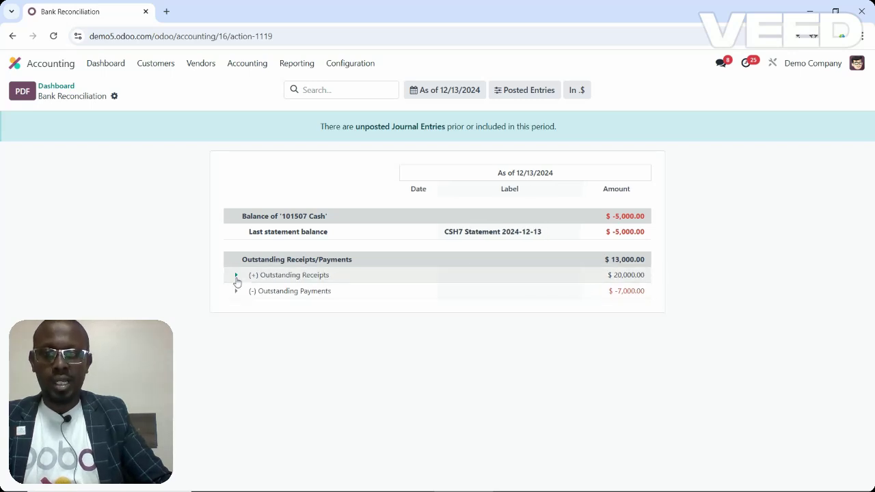
pyautogui.click(236, 277)
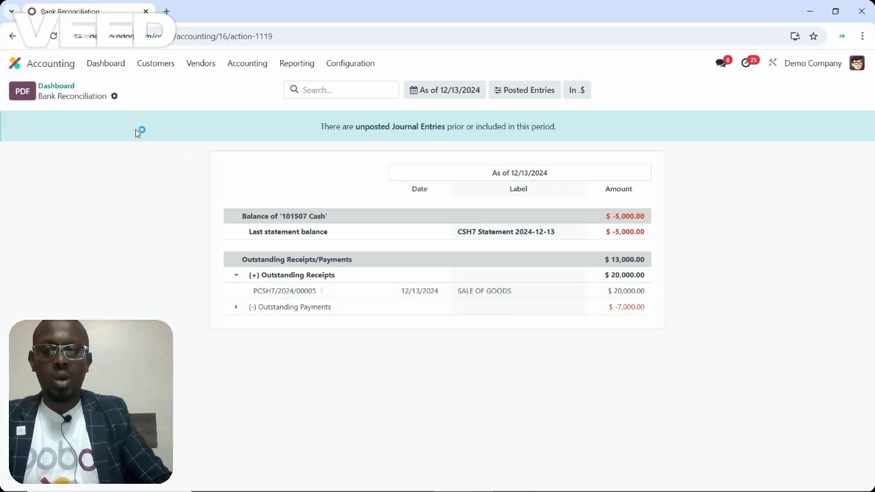
pyautogui.click(105, 68)
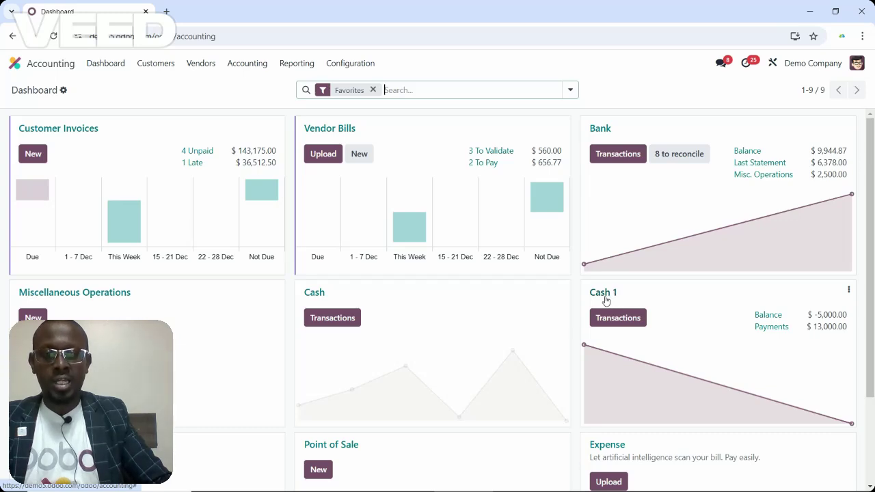
# Step: Open the Cash 1 journal's reconciliation view and start a new transaction with an amount of $13,000 and no partner
pyautogui.click(603, 294)
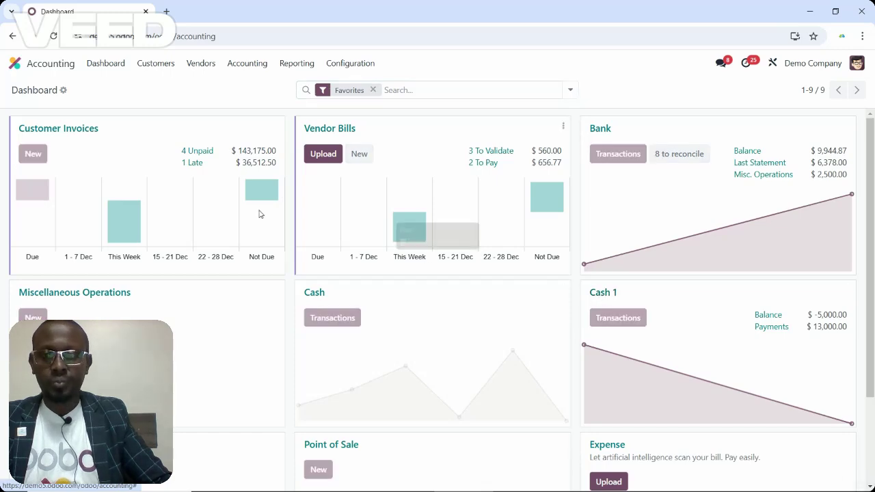
pyautogui.moveTo(246, 207)
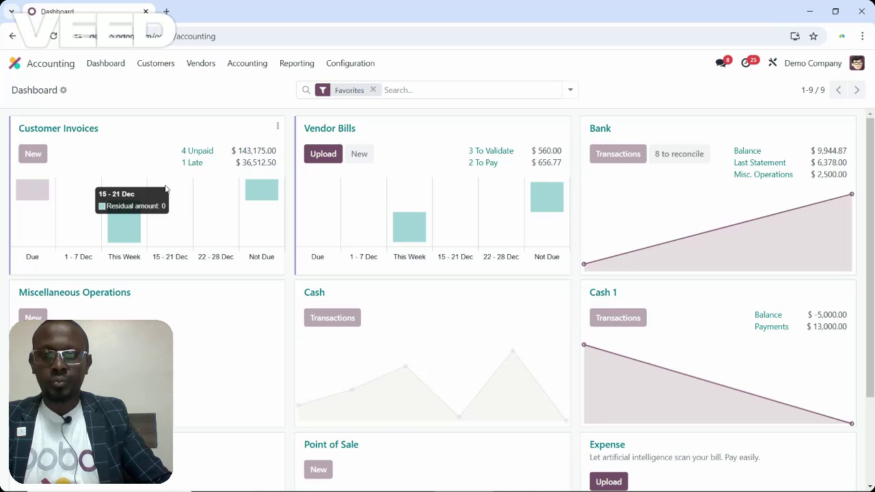
pyautogui.click(766, 353)
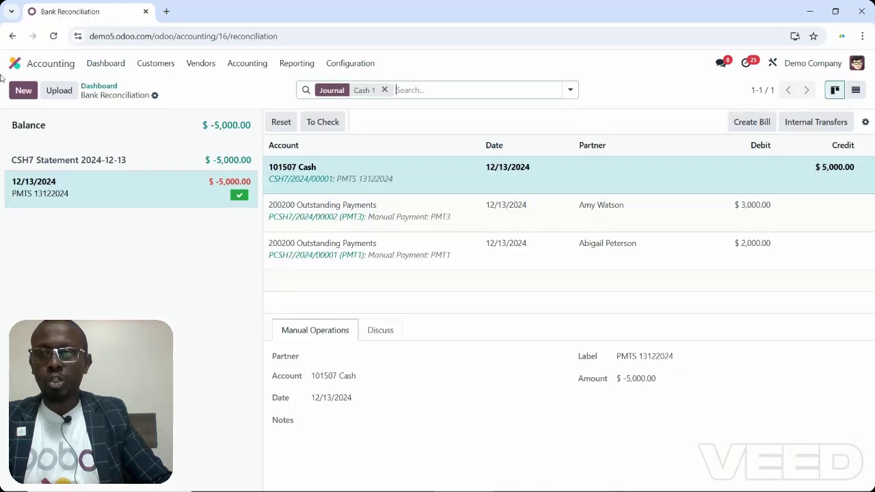
pyautogui.click(21, 92)
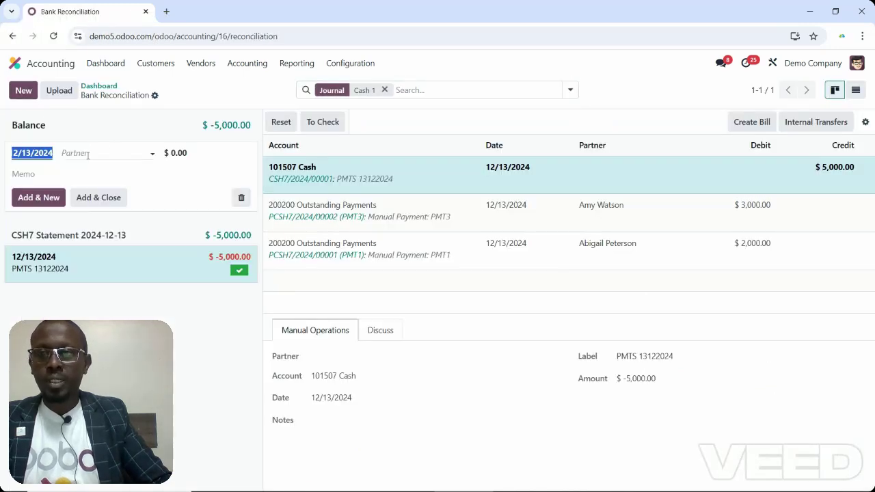
pyautogui.click(88, 153)
pyautogui.click(200, 153)
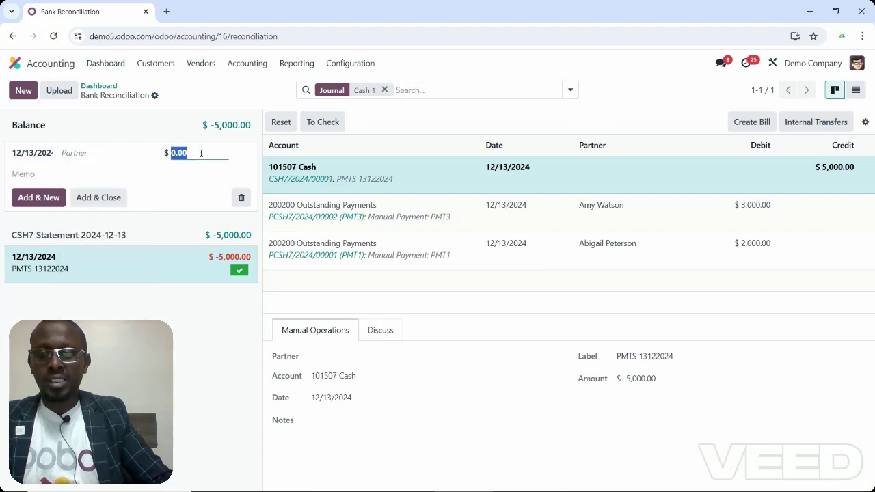
pyautogui.write('130000')
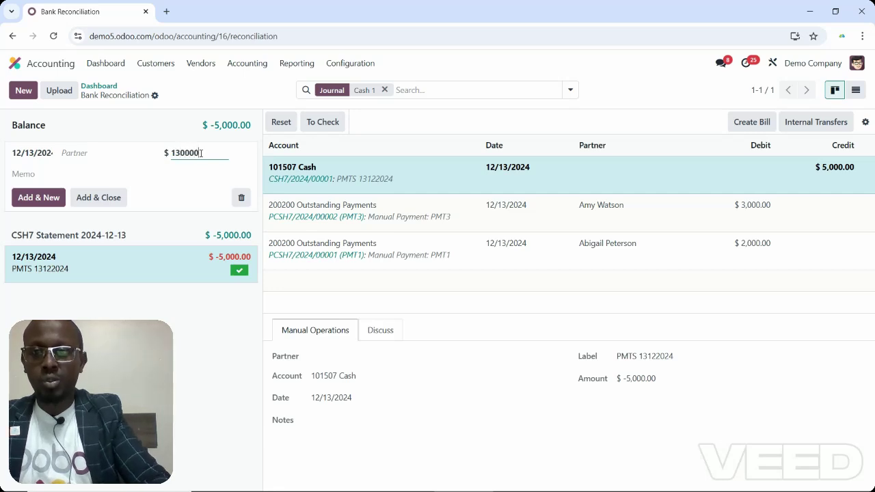
pyautogui.press('Tab')
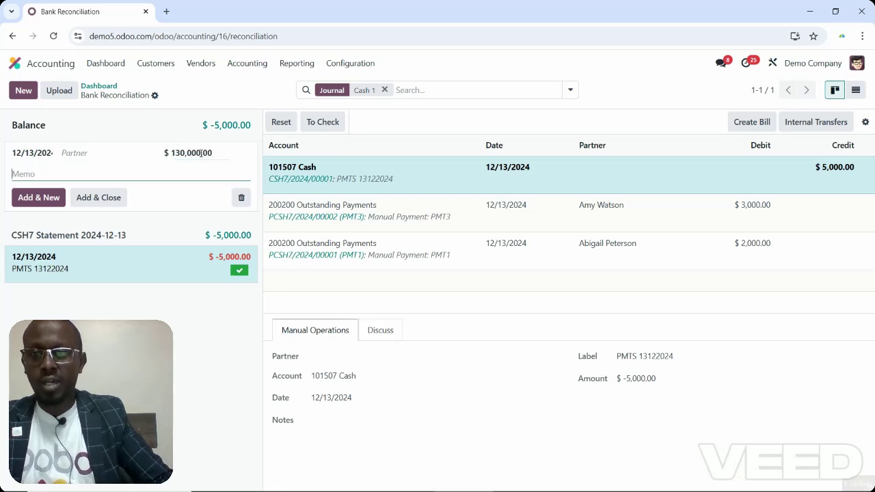
pyautogui.click(200, 154)
pyautogui.write('13,0')
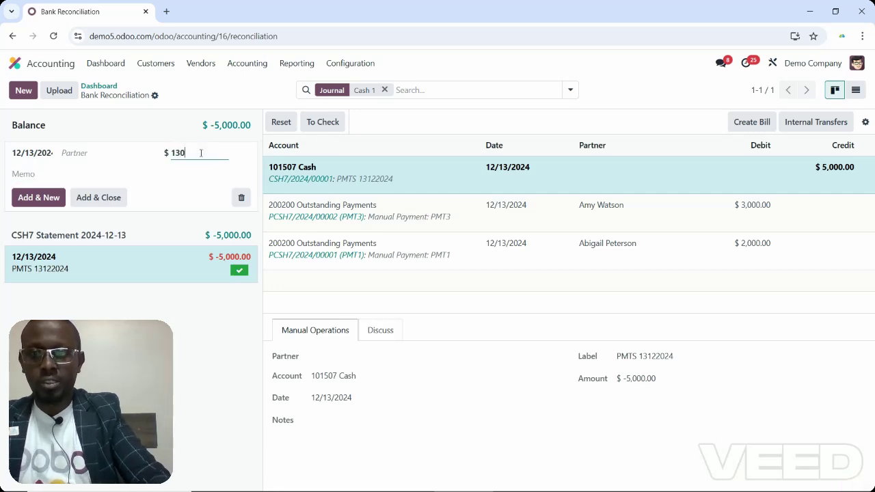
pyautogui.write('00')
pyautogui.press('Tab')
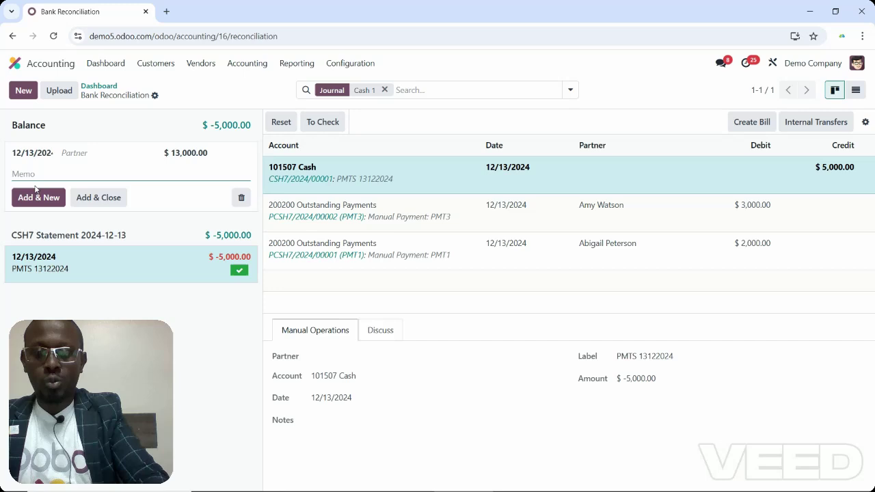
# Step: Add the $13,000 transaction with the memo TRX FOR THE DAY and save a statement for it
pyautogui.write('TRX FOR T')
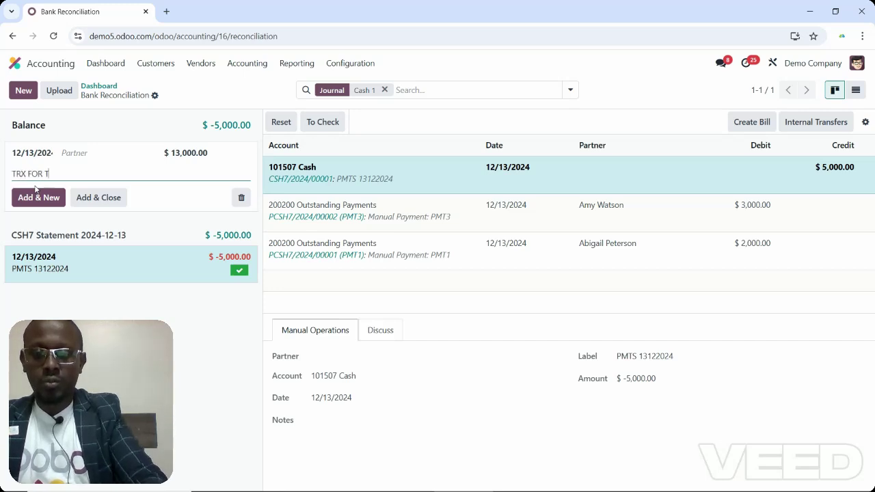
pyautogui.write('HE DAY')
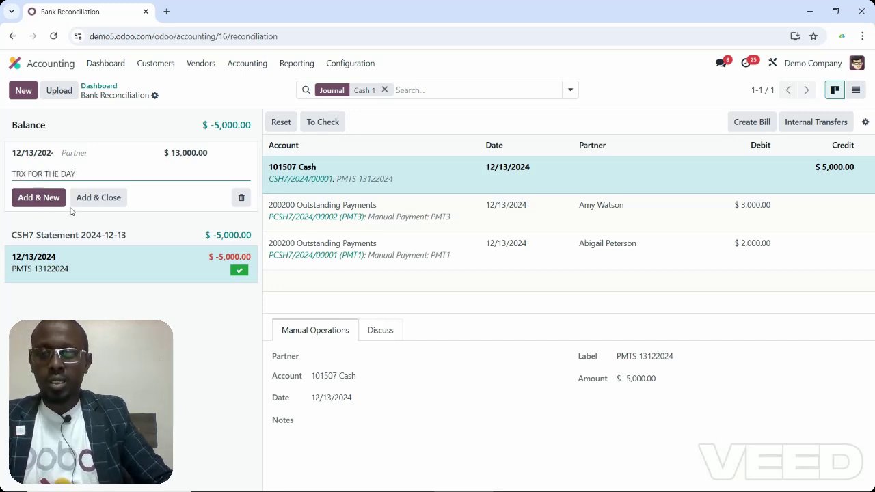
pyautogui.click(89, 202)
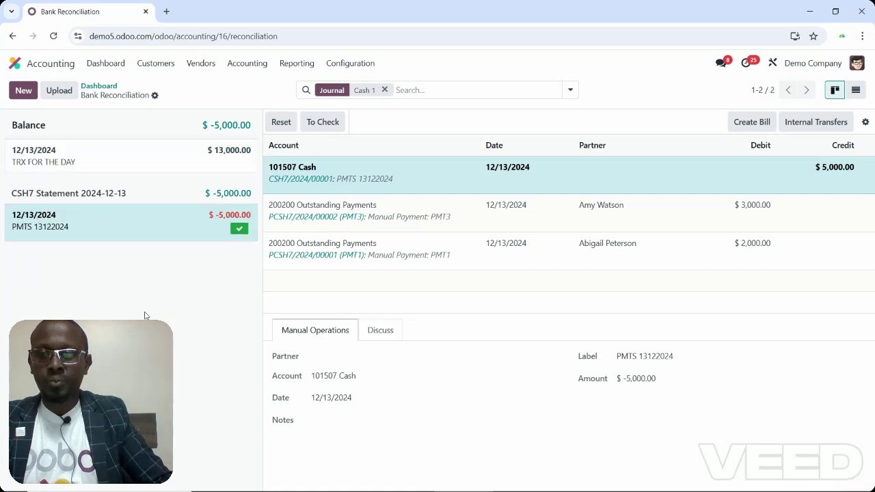
pyautogui.click(141, 142)
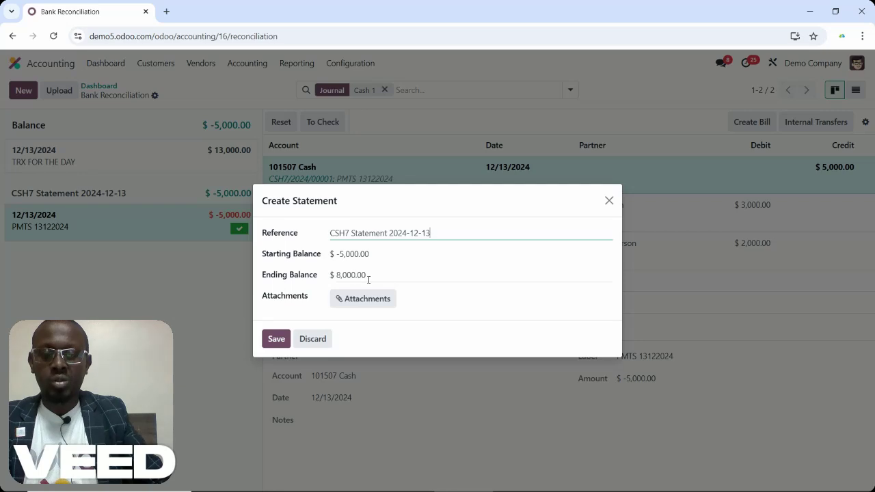
pyautogui.click(275, 339)
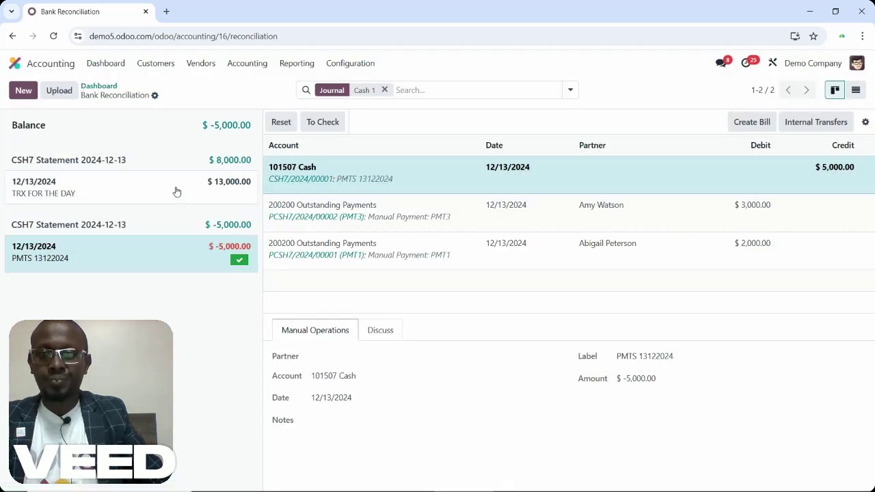
# Step: Match the TRX FOR THE DAY transaction with the SALE OF GOODS, FOR VISA and FOR TRAVEL payments and validate the reconciliation
pyautogui.click(157, 195)
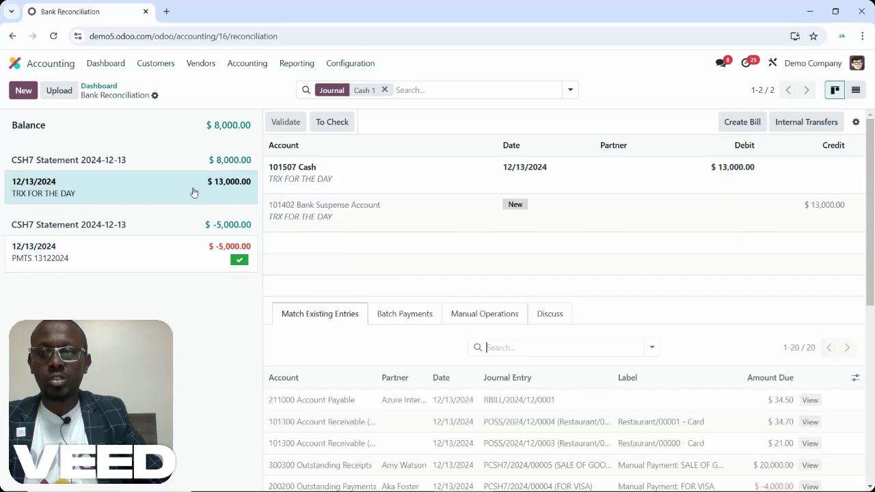
pyautogui.scroll(-2, 606, 349)
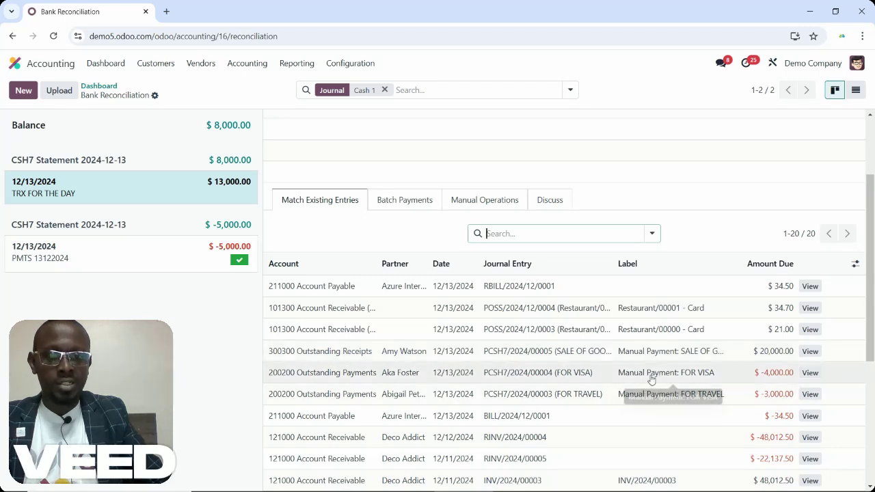
pyautogui.click(397, 353)
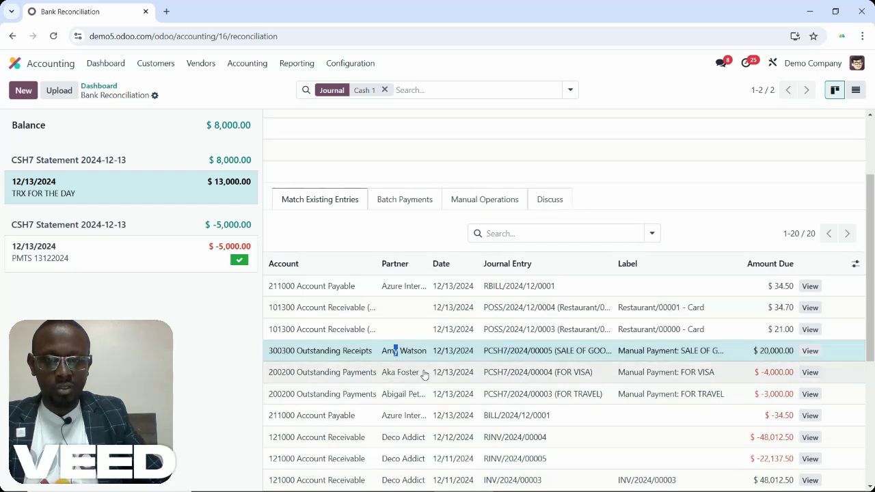
pyautogui.click(429, 378)
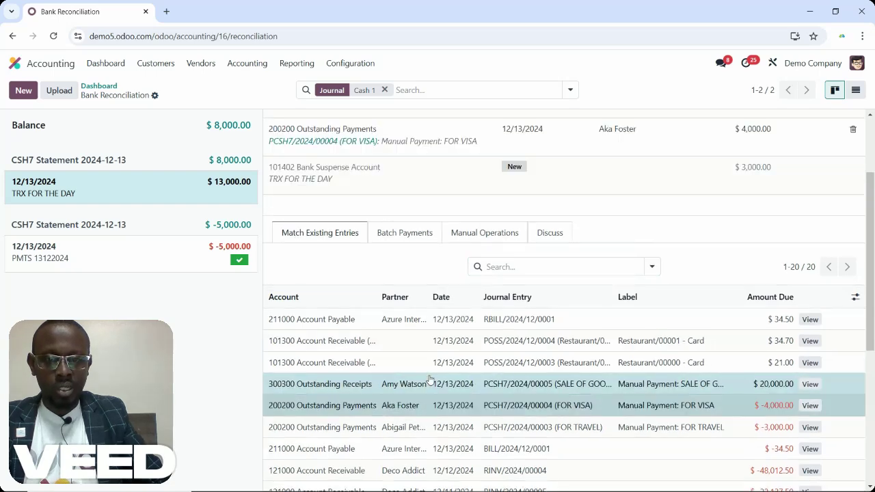
pyautogui.click(440, 434)
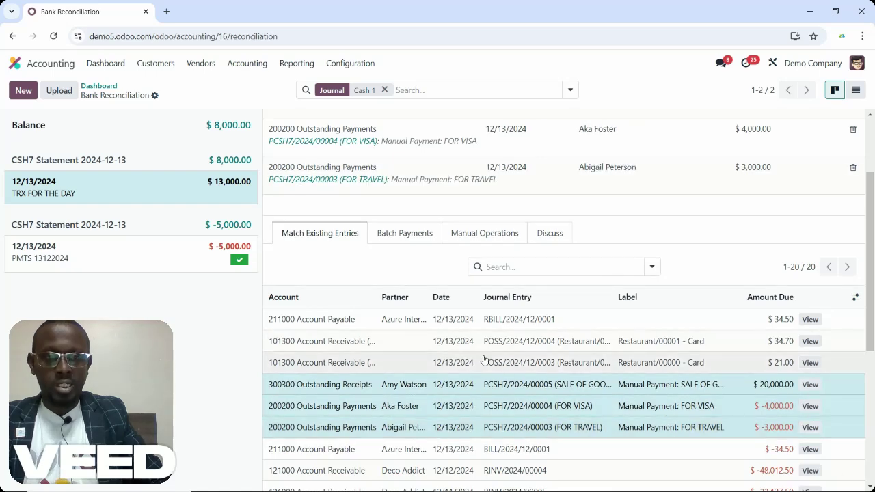
pyautogui.scroll(2, 484, 360)
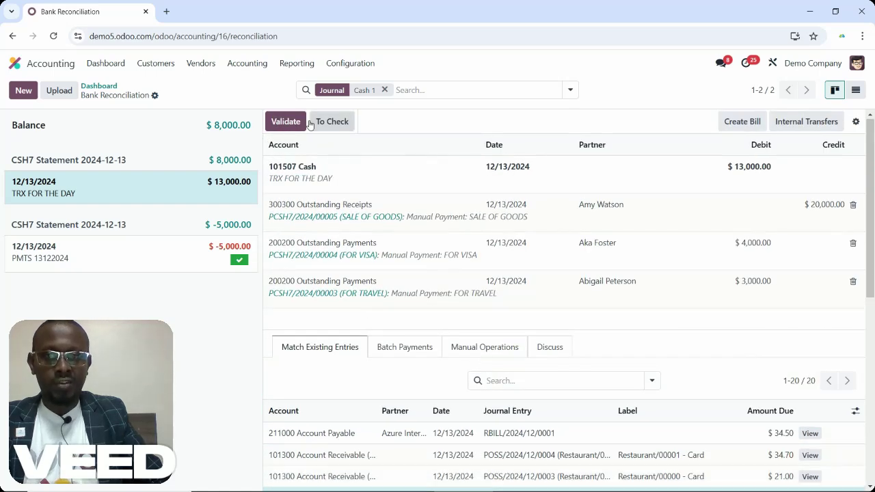
pyautogui.click(289, 128)
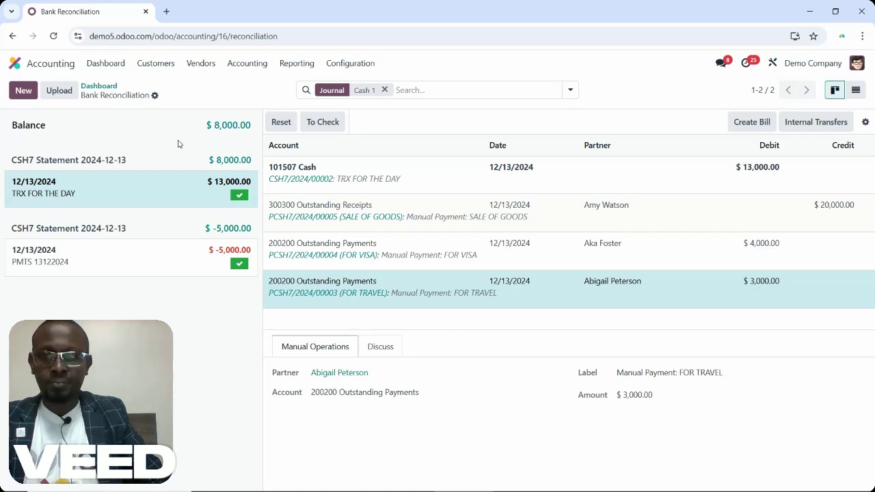
# Step: Return to the dashboard and check the Cash 1 reconciliation report for items still outstanding after the match
pyautogui.click(99, 68)
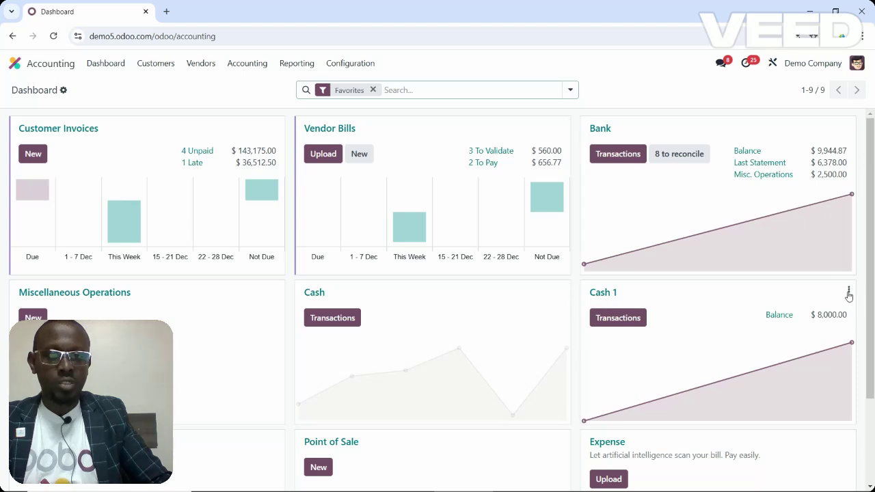
pyautogui.click(848, 292)
pyautogui.click(804, 338)
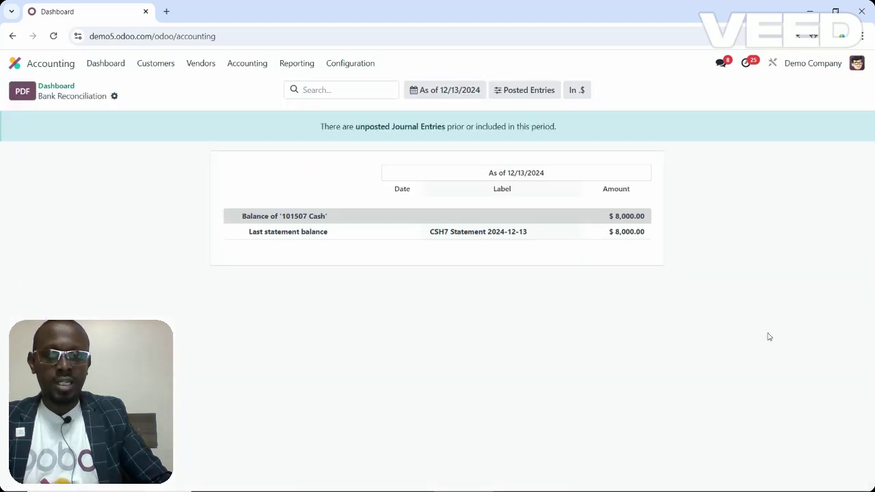